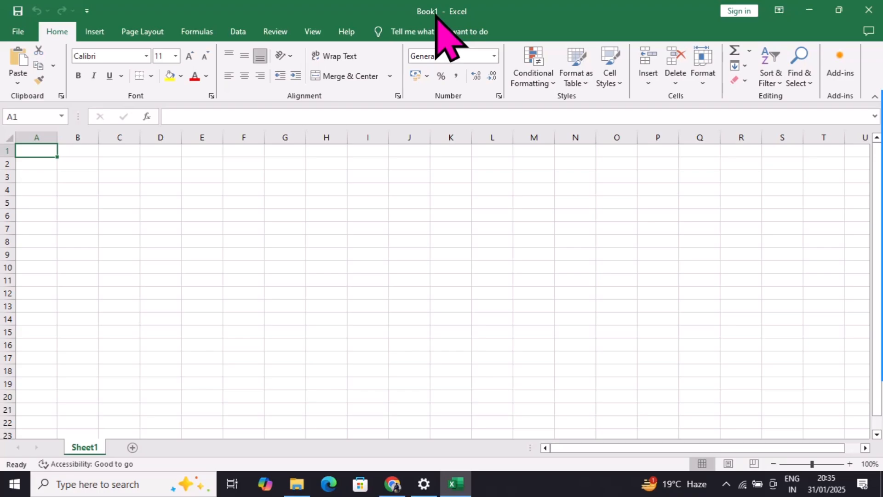
left_click(86, 10)
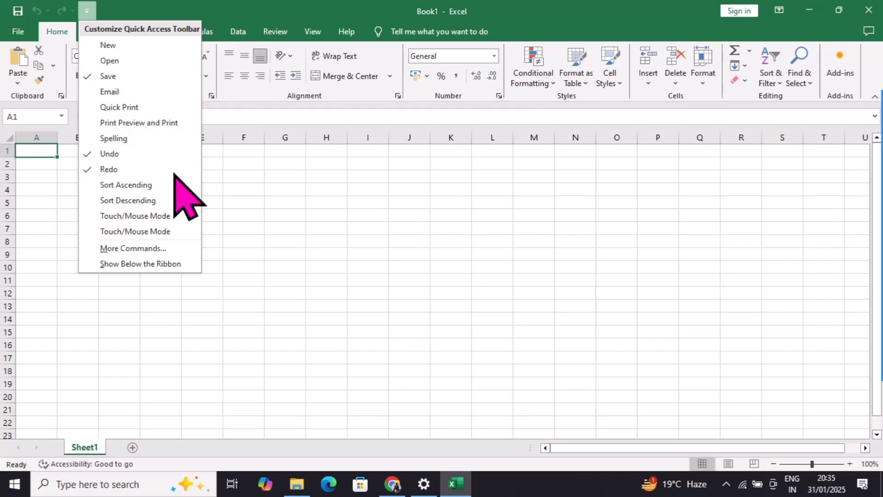
left_click(302, 10)
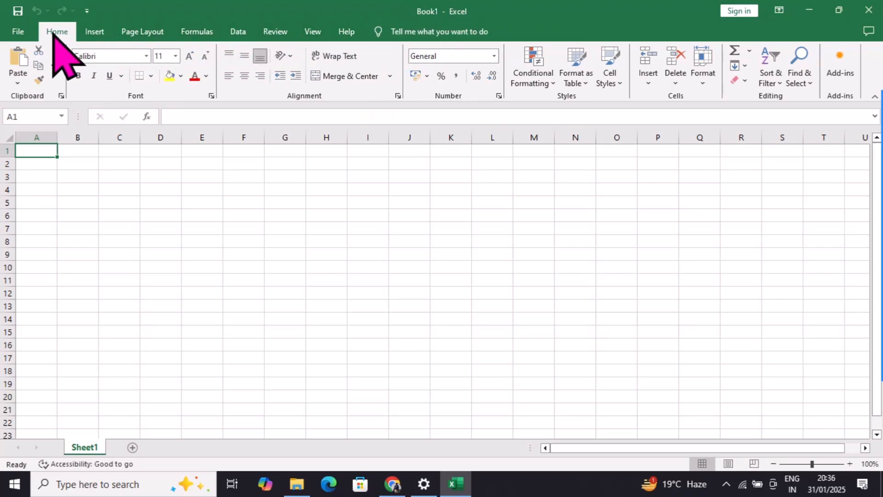
left_click(87, 29)
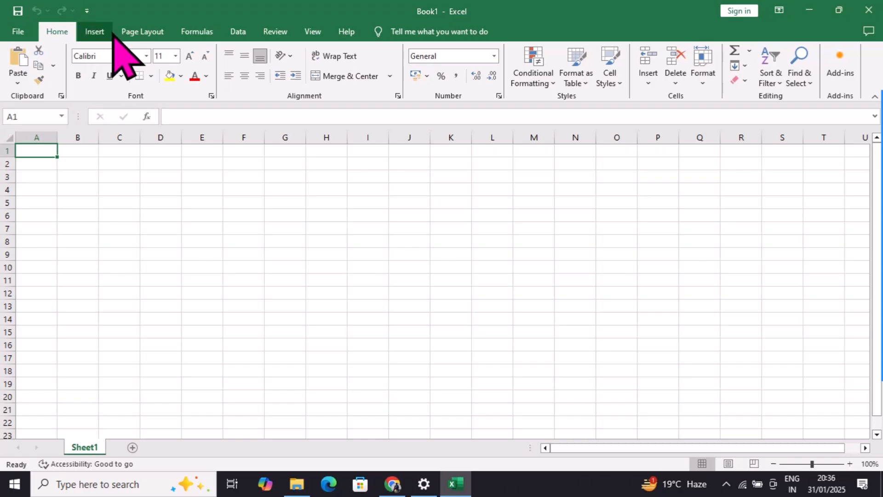
left_click(140, 30)
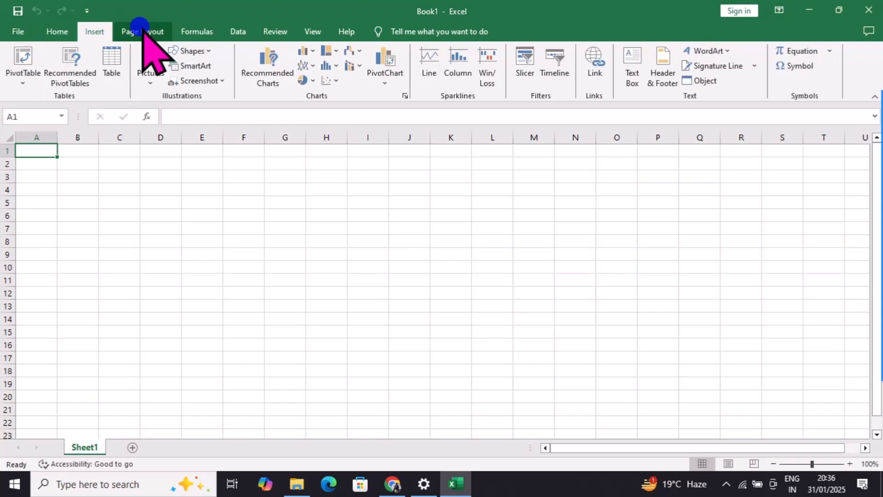
left_click(197, 31)
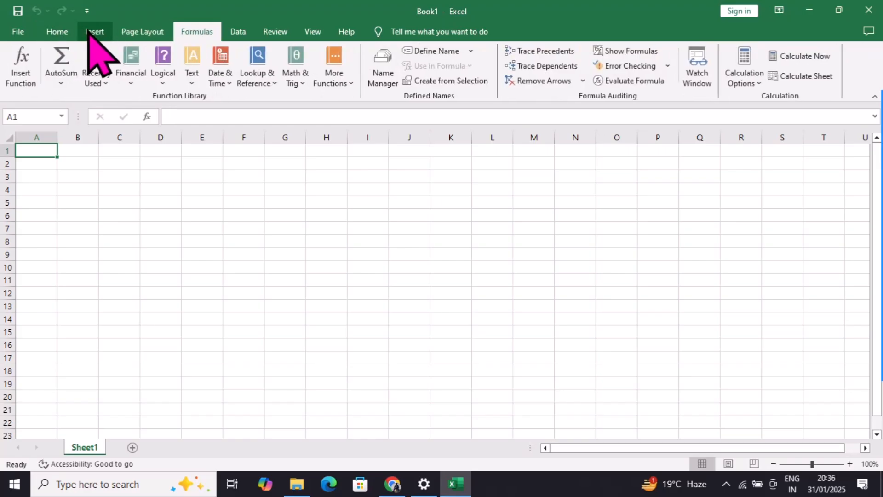
left_click(133, 29)
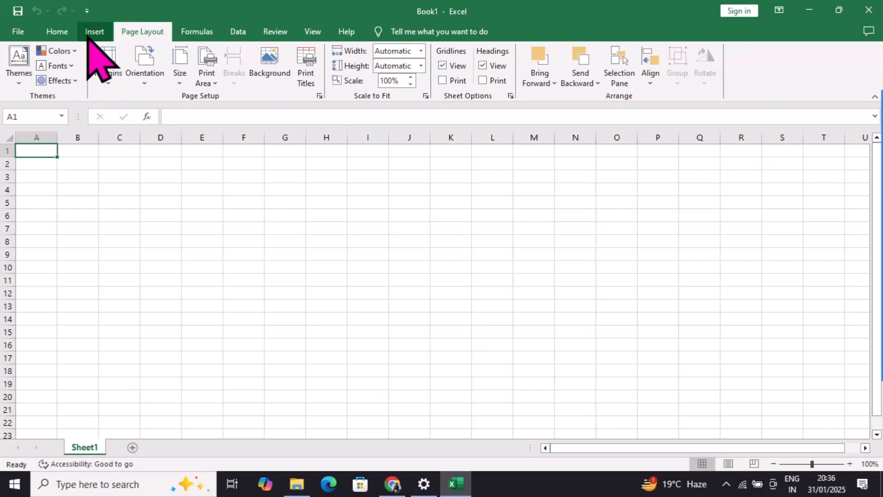
left_click(54, 31)
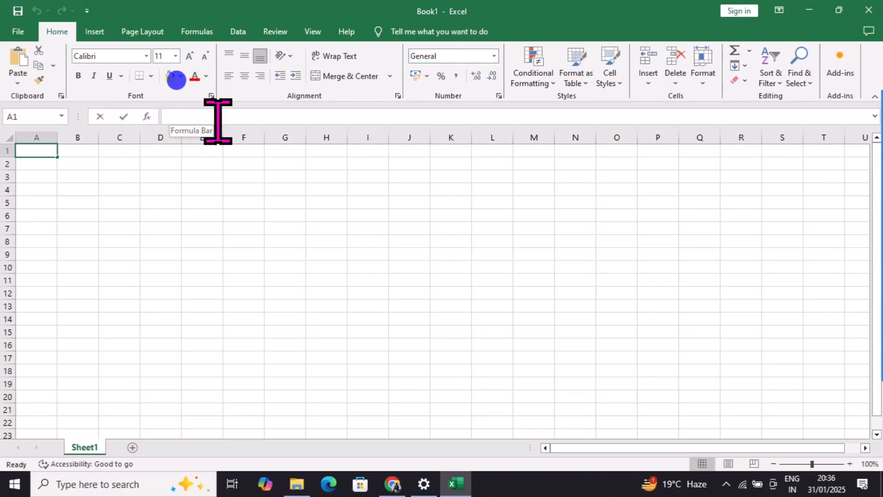
Enter the formula =1+2 in cell A1.
left_click(303, 115)
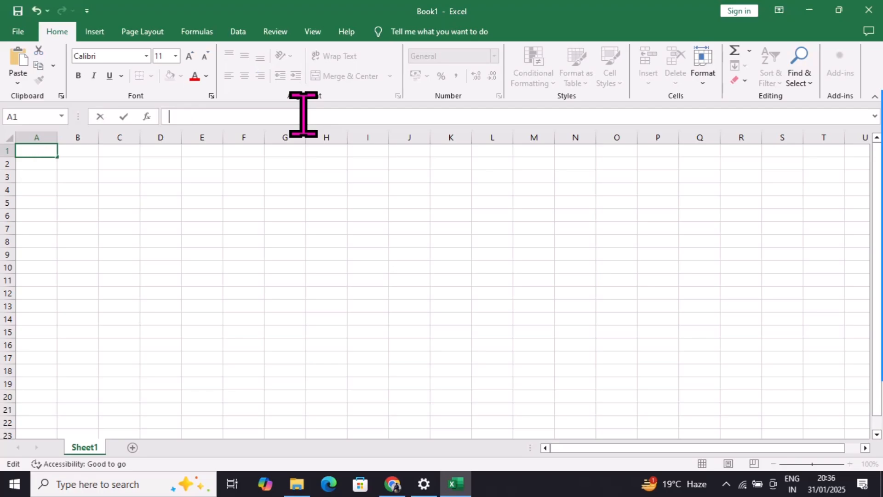
type("=1+2")
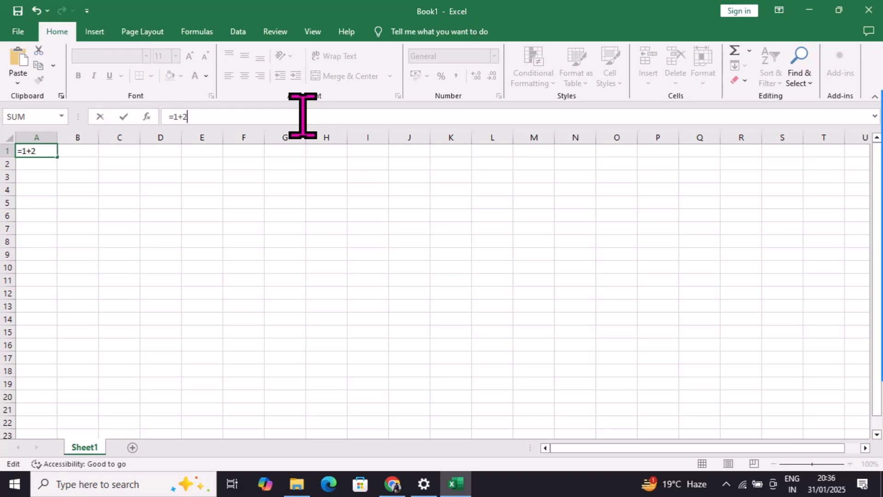
left_click(302, 115)
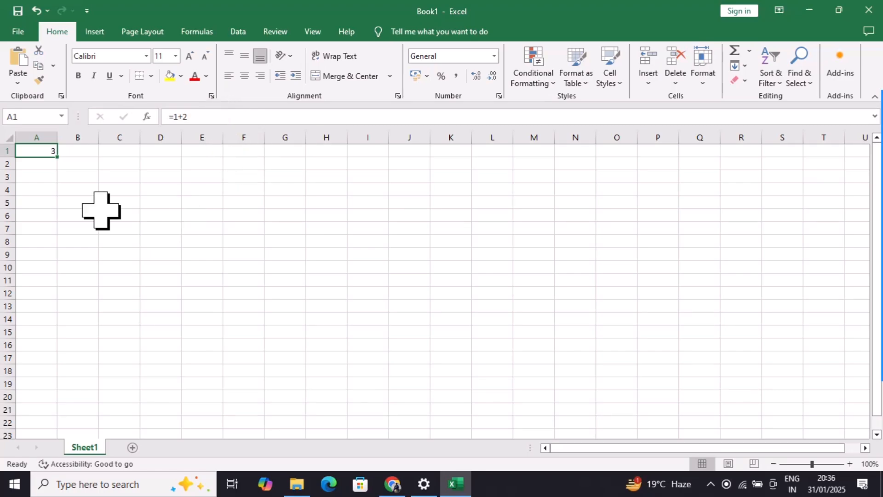
Examine whole-sheet, column, row and single-cell selections together with the cell address shown in the Name Box.
left_click_drag(33, 158, 826, 418)
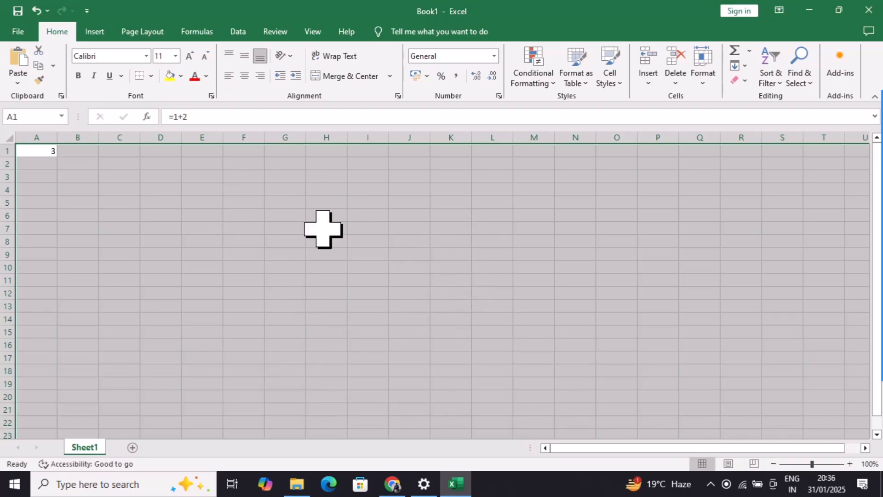
left_click(160, 228)
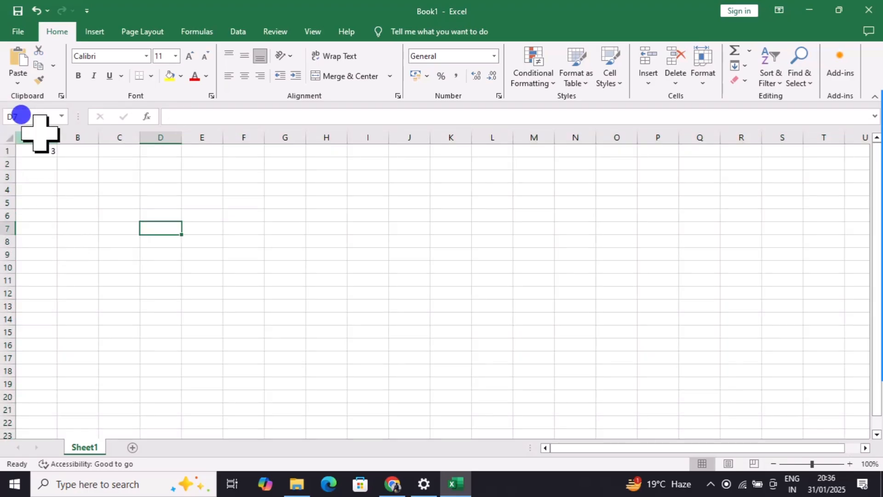
left_click_drag(40, 134, 203, 137)
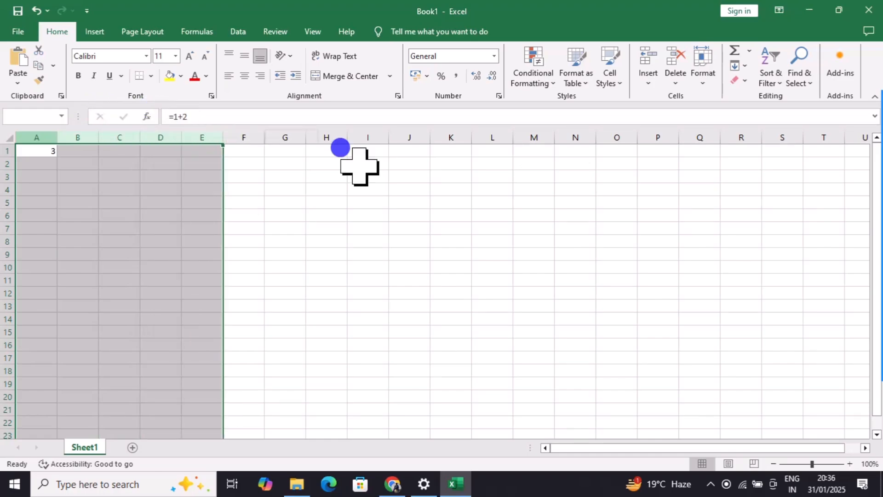
left_click(168, 178)
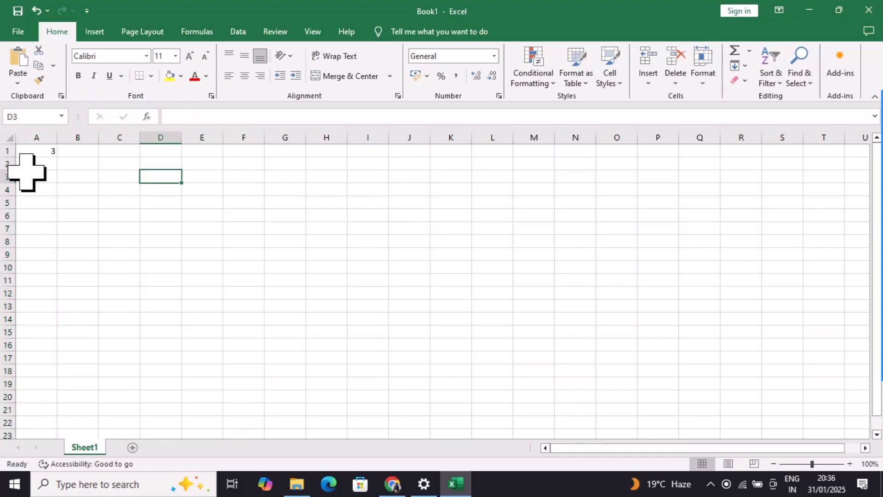
left_click_drag(7, 151, 1, 246)
left_click(320, 257)
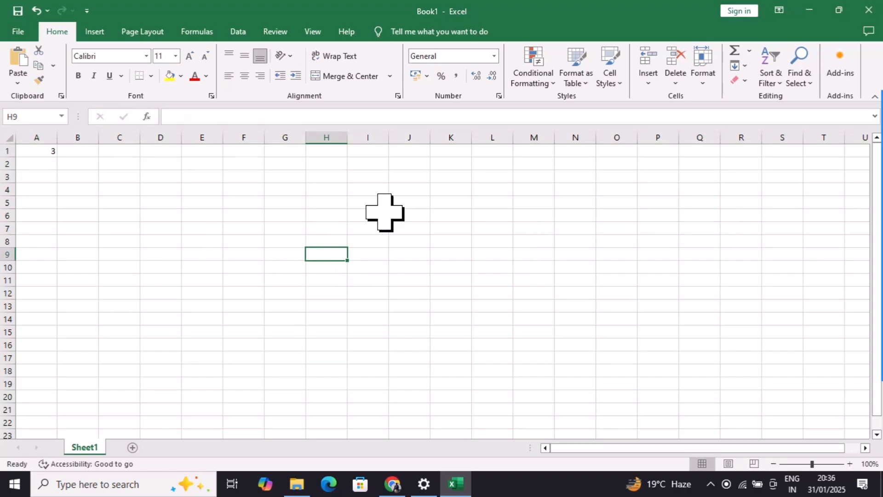
left_click(32, 151)
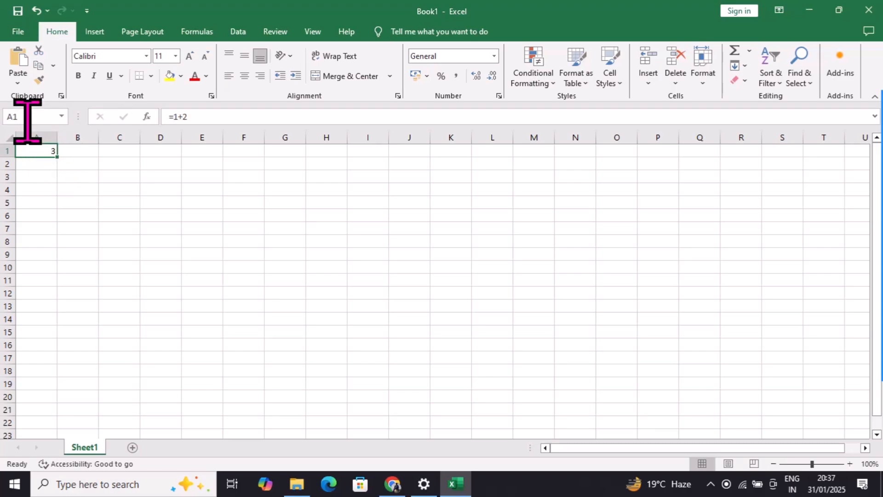
left_click(3, 113)
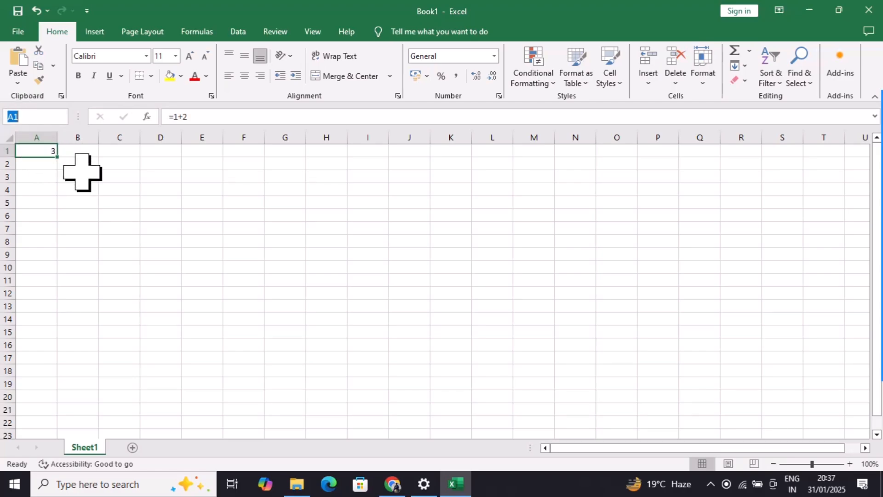
left_click(81, 174)
left_click(95, 161)
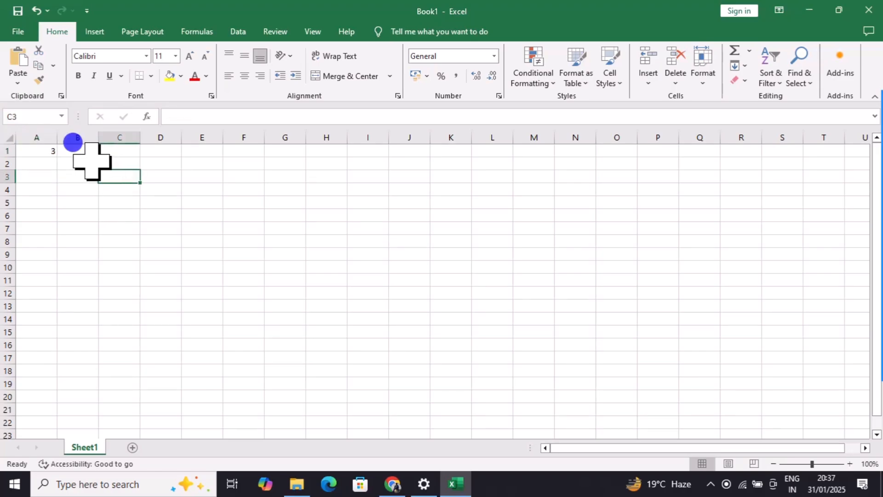
Enter the sample text dfgd in cell D7 and dfg in cell I9.
left_click(174, 225)
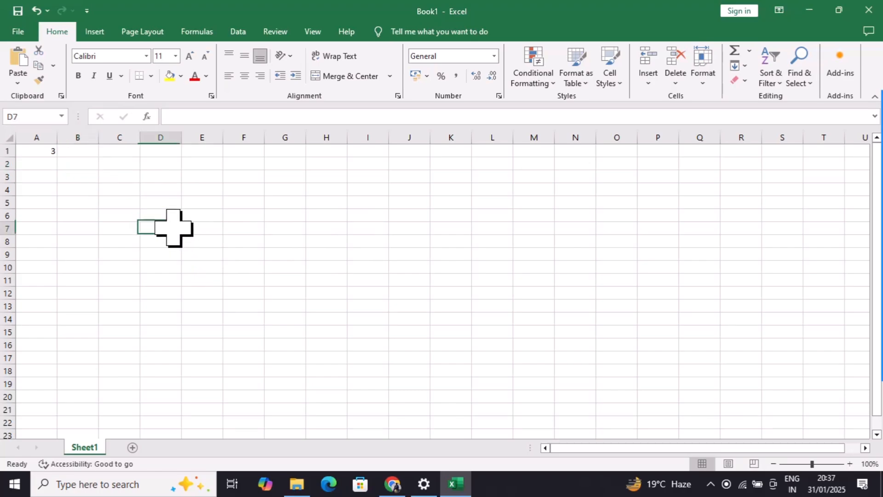
type("dfgd")
left_click(366, 253)
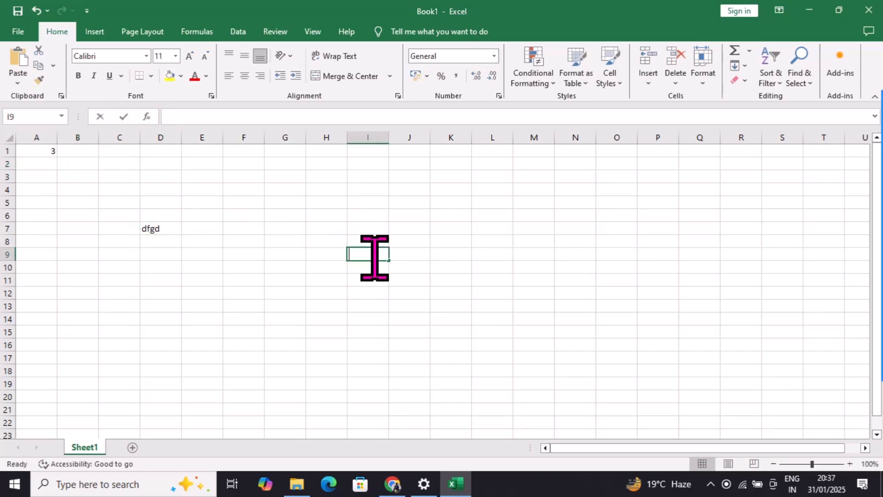
type("dfg")
left_click(453, 253)
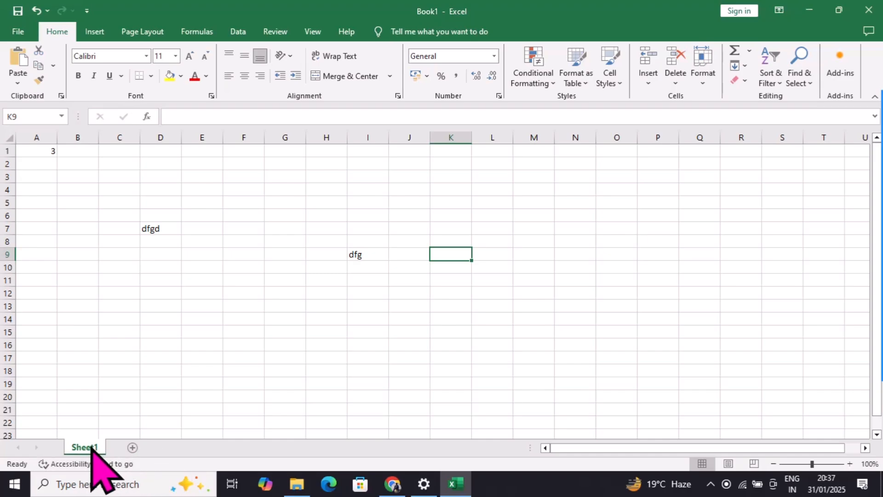
Add two new worksheets to the workbook and switch to Sheet2.
left_click(128, 448)
left_click(172, 447)
left_click(126, 448)
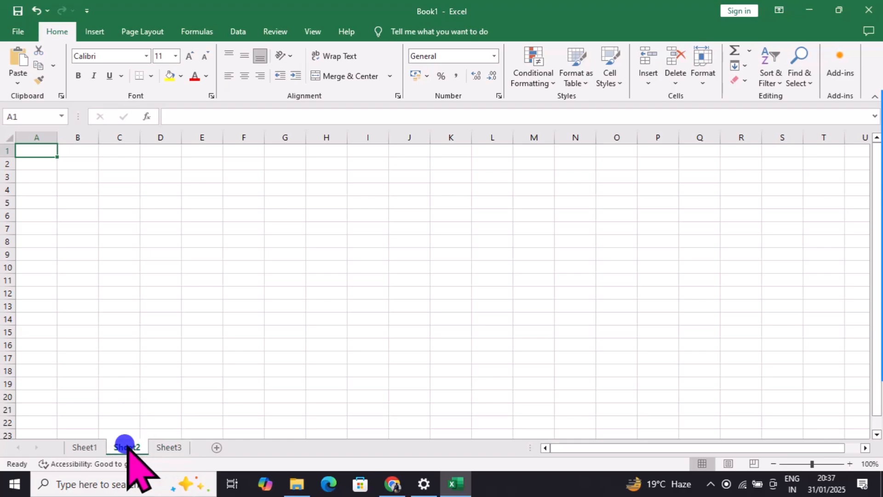
Rename Sheet2 as "name" and delete that worksheet from the workbook.
double_click(127, 447)
type("name")
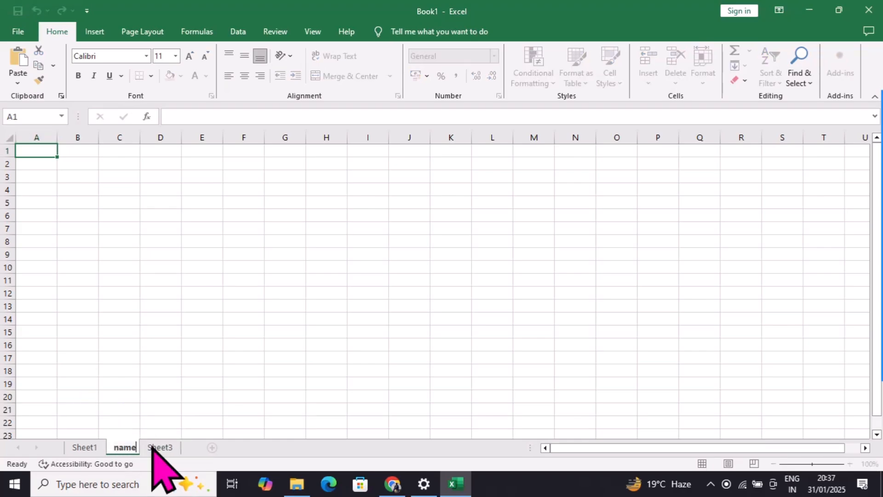
key("Return")
right_click(128, 453)
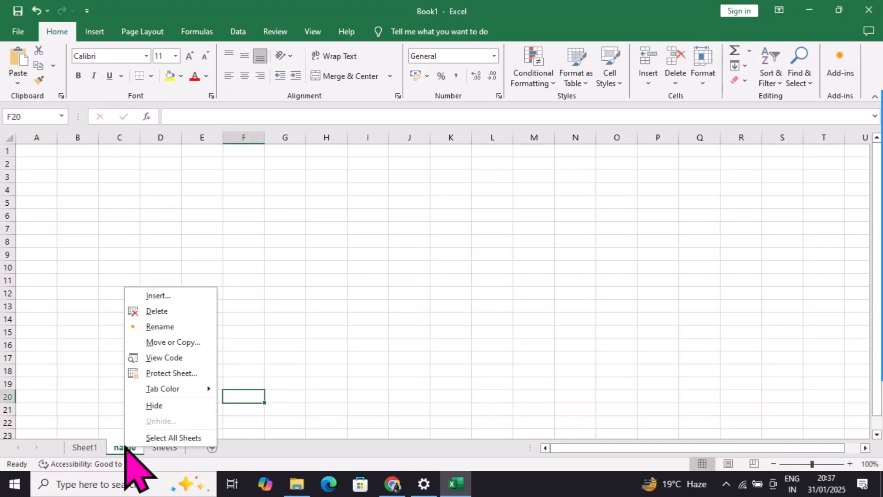
left_click(158, 309)
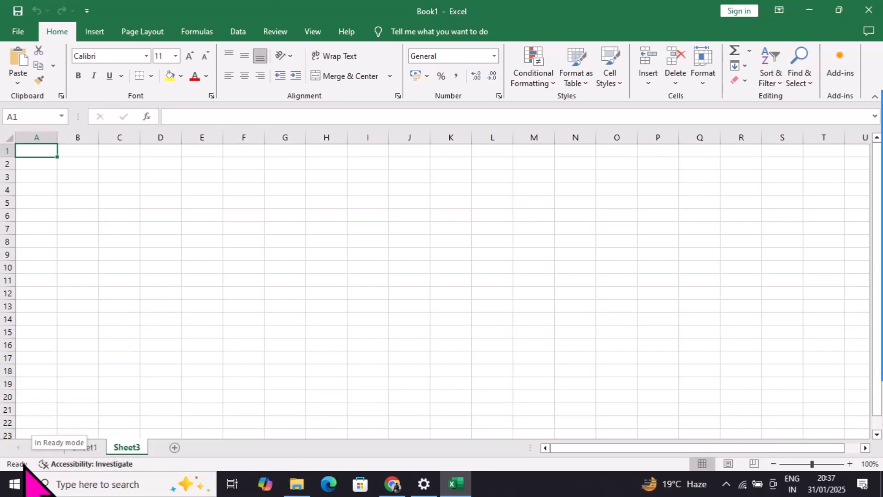
Enter the numbers 1, 2, 3 and 5 down cells G7 to G10 of Sheet3.
left_click(299, 229)
type("1")
key("Return")
type("2")
key("Return")
type("3")
key("Return")
type("5")
key("Return")
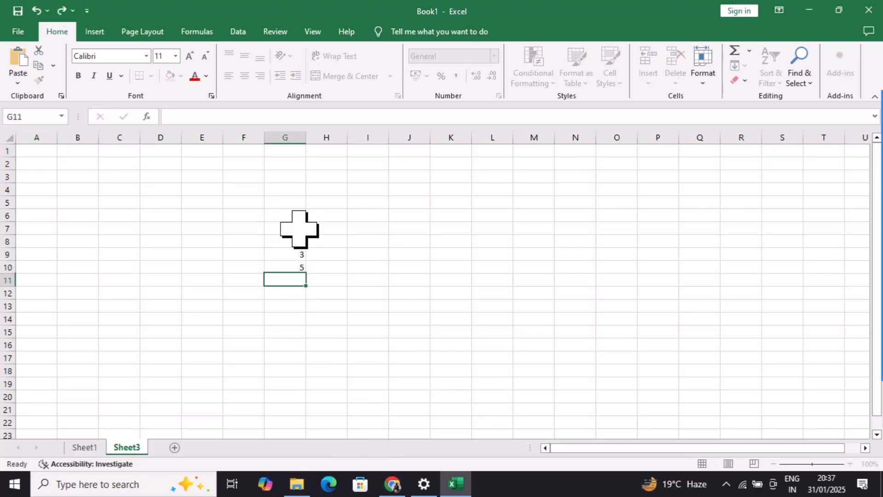
Select G7:G10 to check its status bar summary and view the sheet in Page Layout and Page Break Preview, returning to Normal view.
left_click_drag(279, 228, 283, 267)
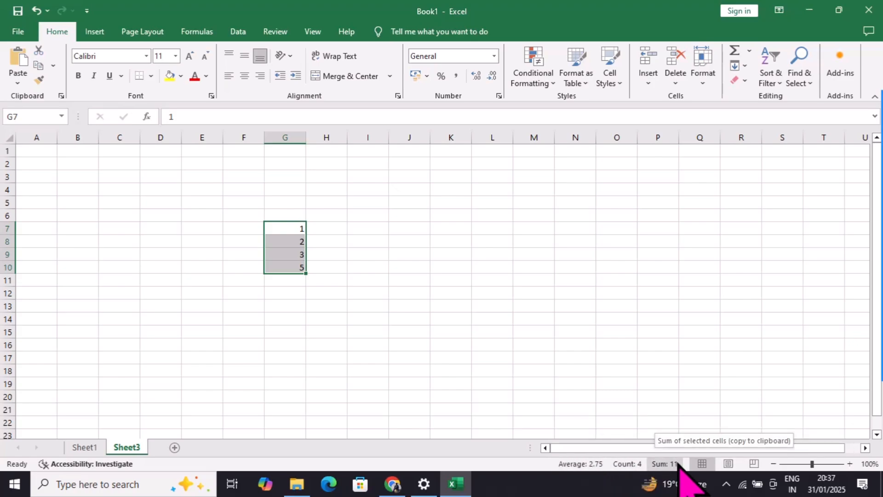
left_click(729, 464)
left_click(753, 463)
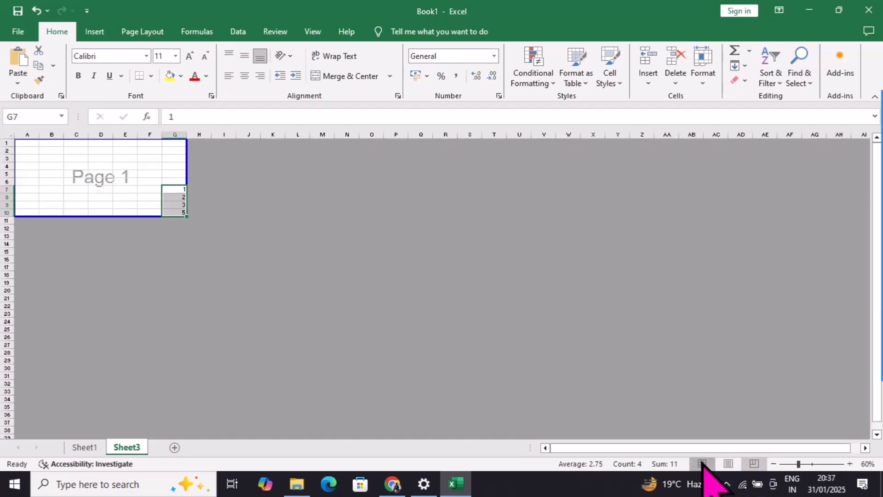
left_click(703, 464)
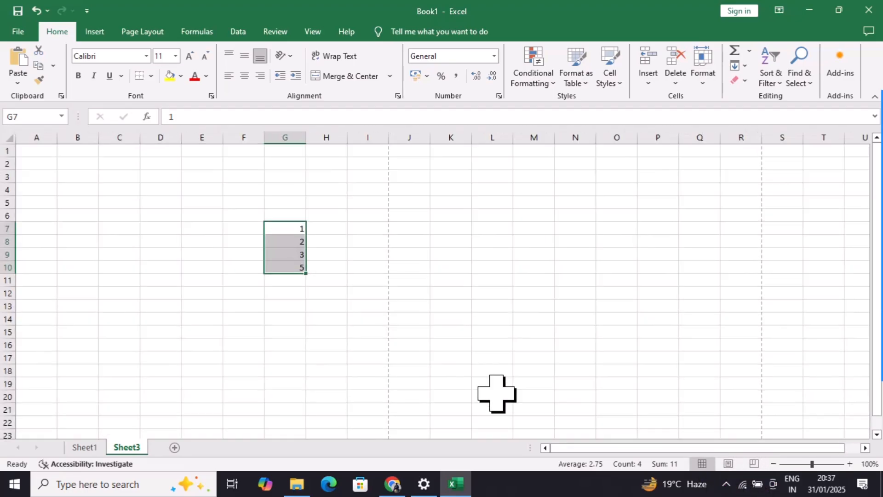
Clear the numbers from cells G7 to G10.
left_click(245, 243)
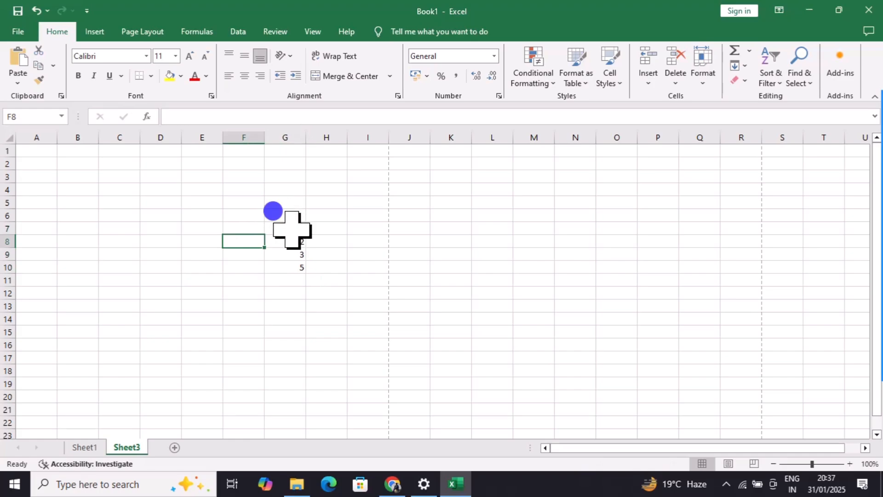
left_click_drag(292, 230, 286, 267)
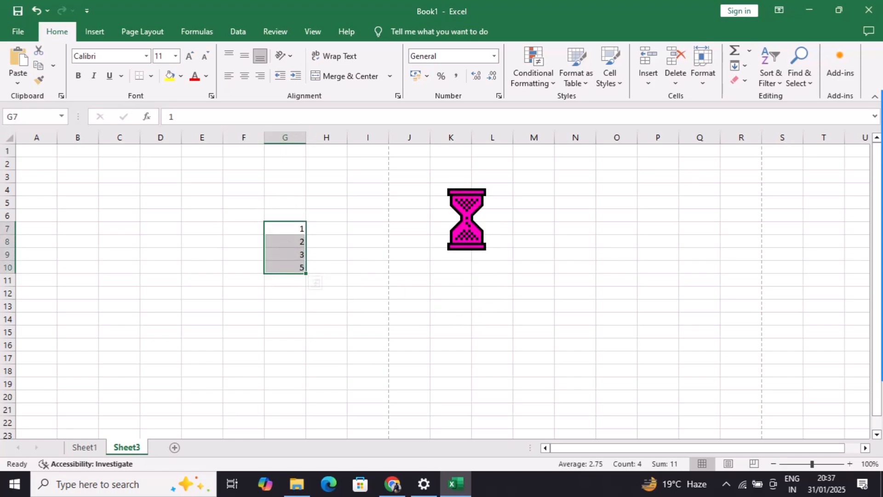
key("Delete")
left_click(339, 253)
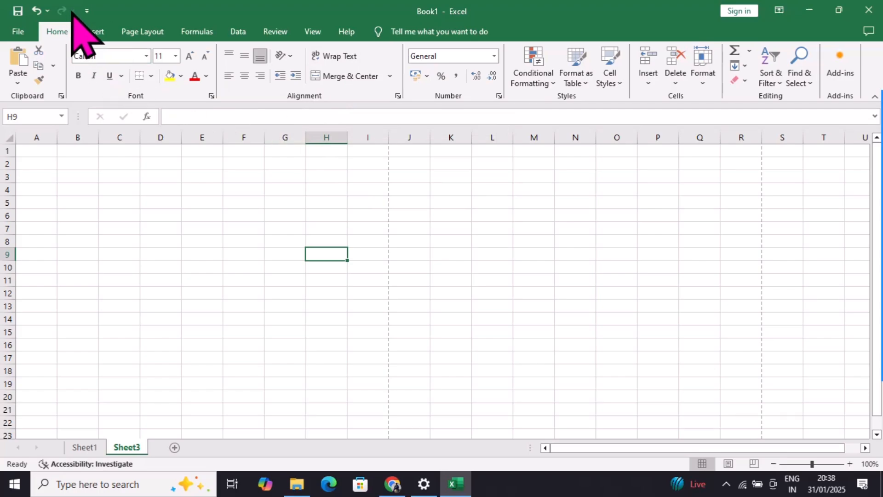
Add the Quick Print and New commands to the Quick Access Toolbar.
left_click(86, 8)
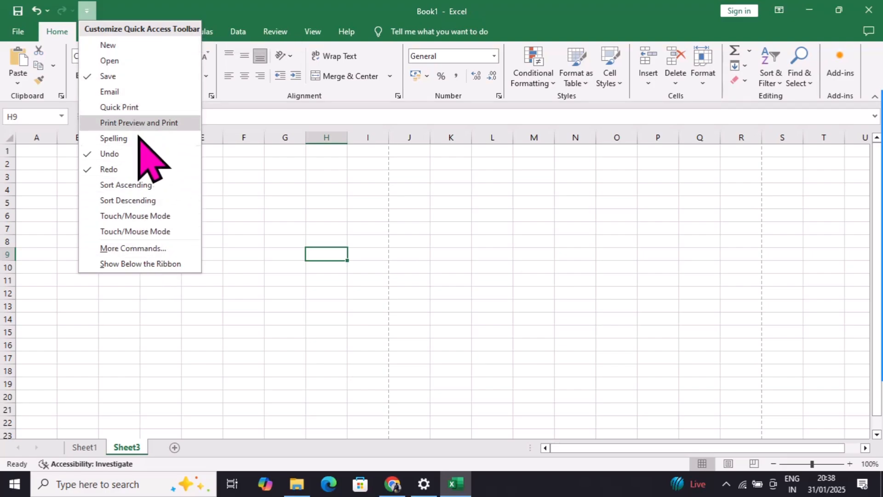
left_click(157, 107)
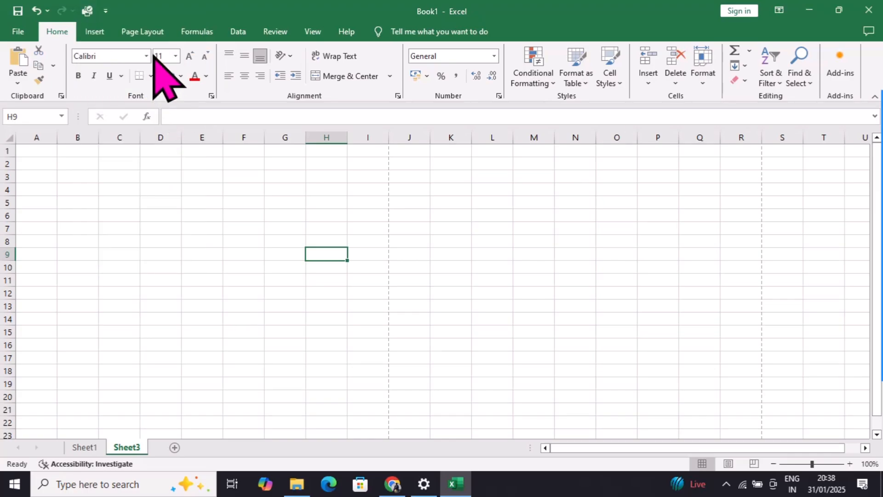
left_click(113, 9)
left_click(142, 42)
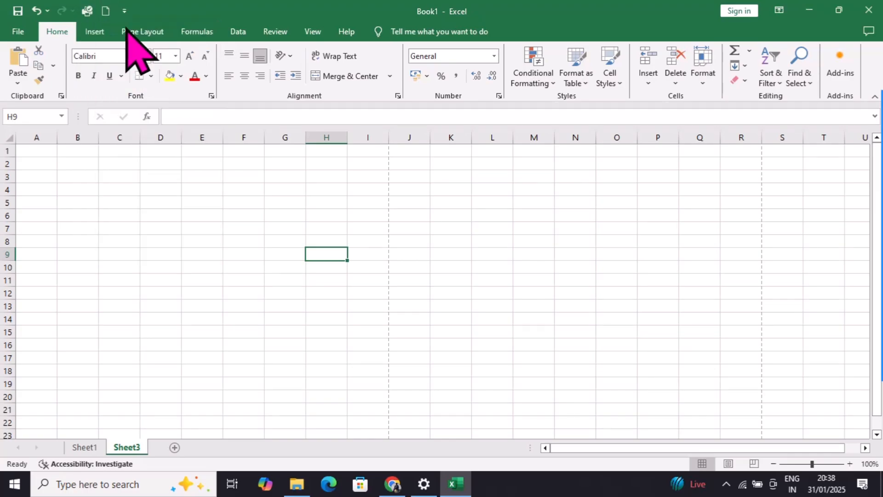
Add the Email command to the Quick Access Toolbar.
left_click(125, 10)
left_click(172, 91)
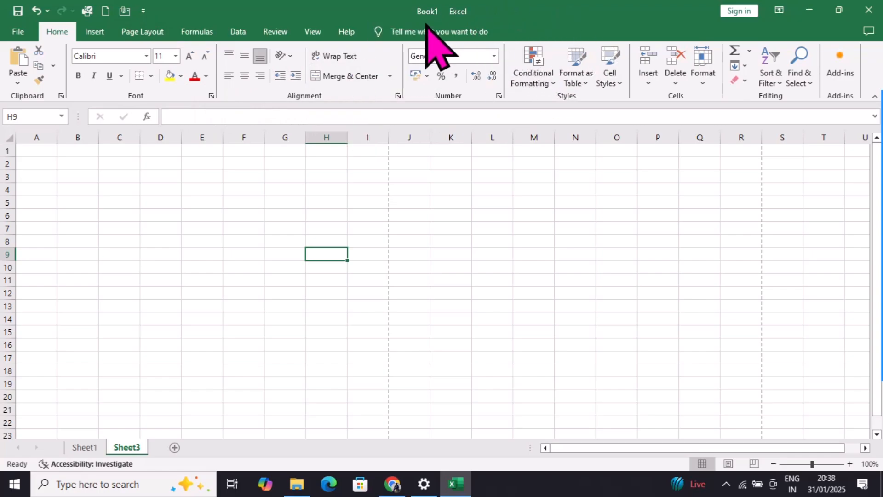
Browse the Popular Commands available for customizing the ribbon, and leave the Excel options without applying changes.
right_click(278, 35)
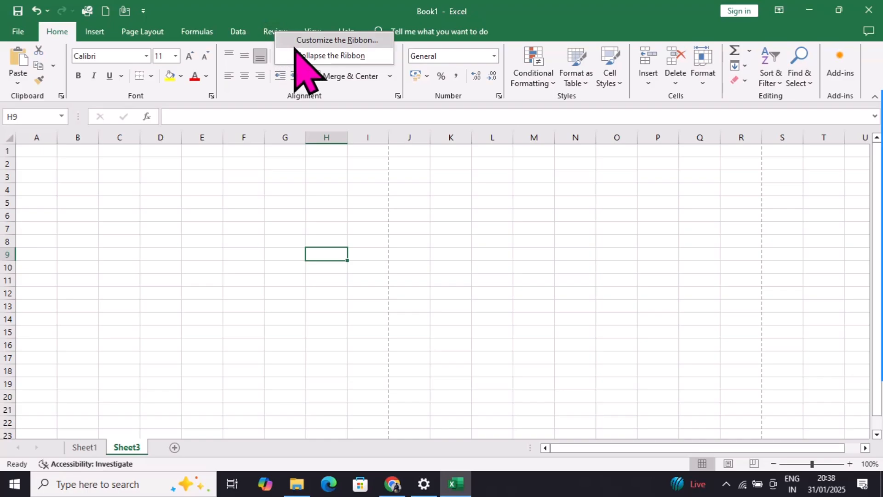
left_click(316, 39)
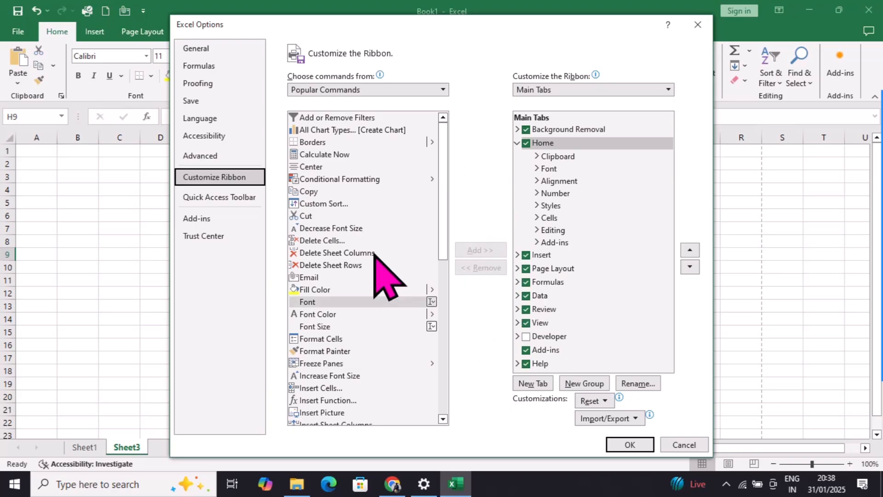
left_click(405, 240)
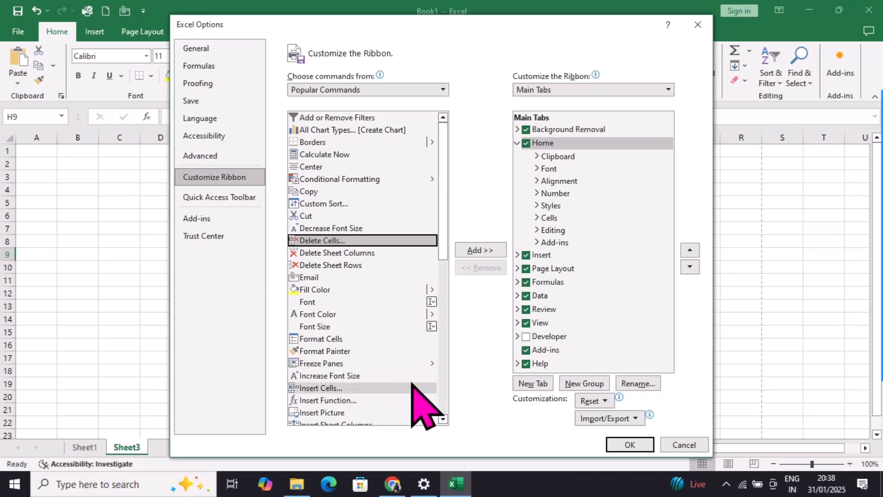
left_click(349, 204)
left_click(346, 265)
scroll(338, 303, "down", 8)
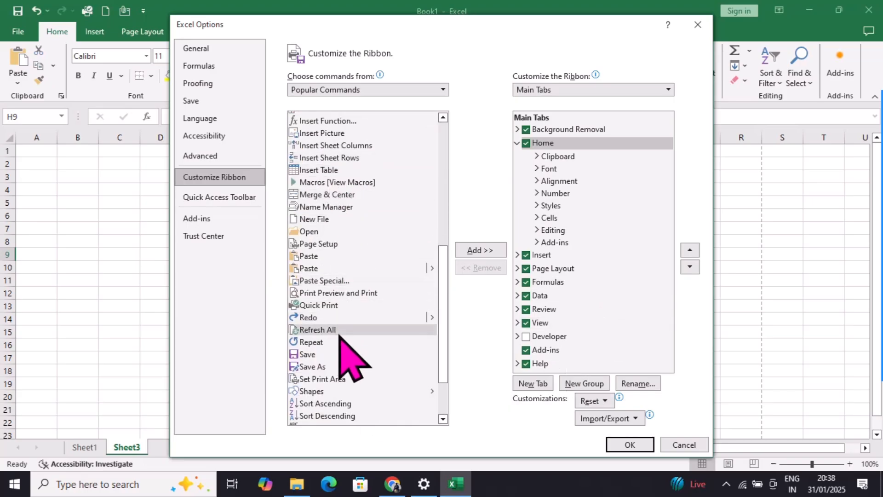
left_click(335, 304)
left_click(337, 354)
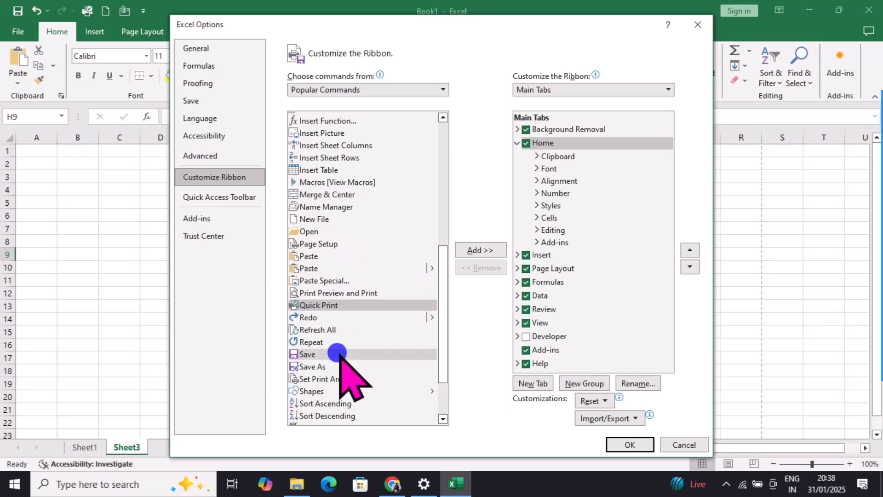
scroll(344, 374, "down", 2)
scroll(342, 363, "up", 5)
scroll(350, 378, "up", 4)
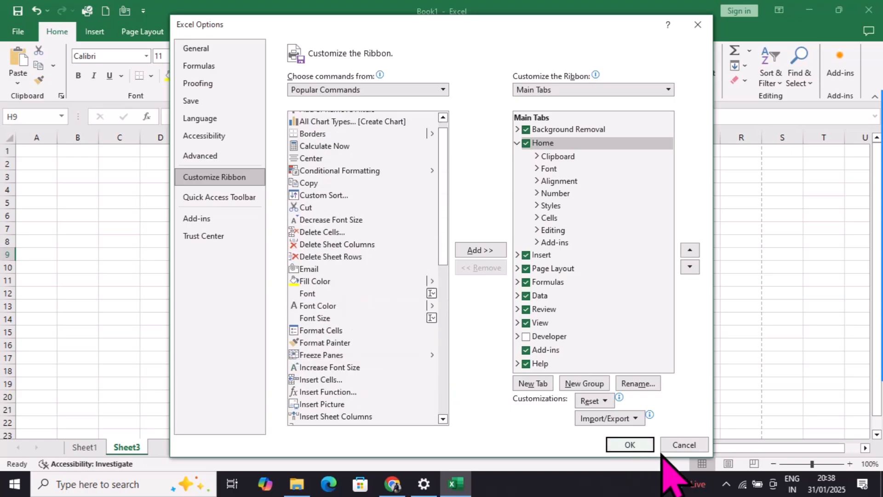
left_click(686, 444)
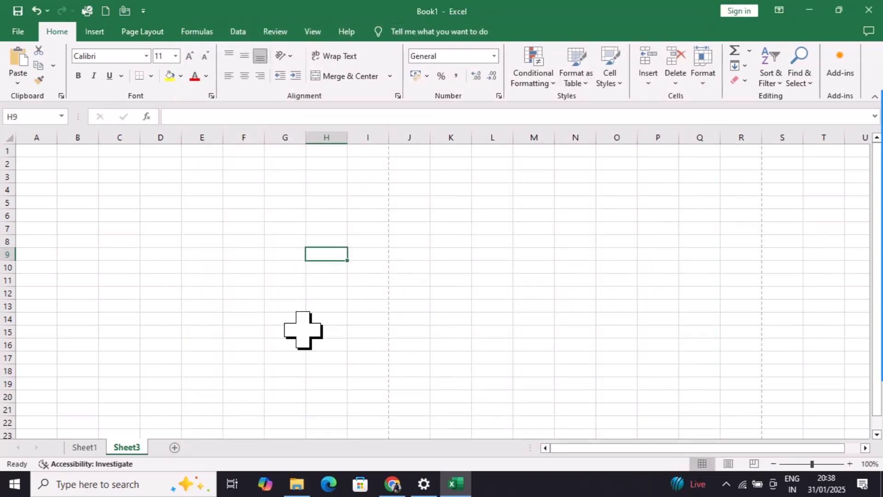
Enter the numbers 45, 45, 45, 76 and 86 down cells F5 to F9 of Sheet3.
left_click(235, 199)
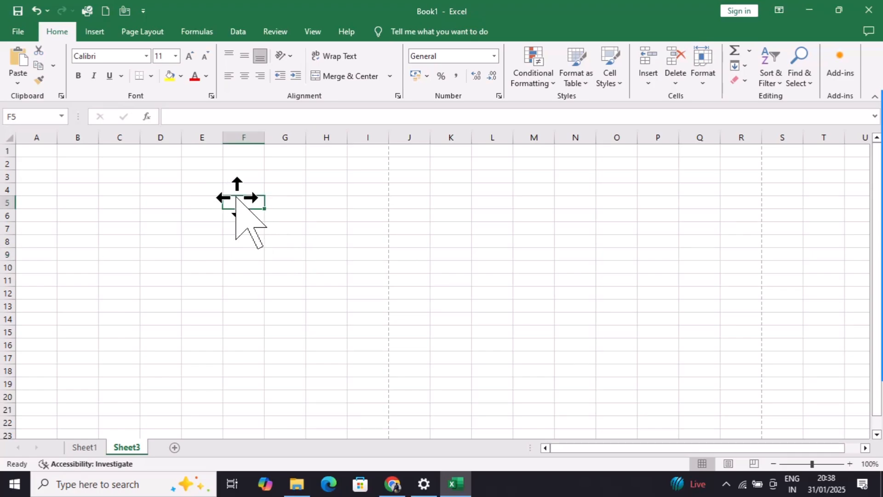
type("45")
key("Return")
type("45")
key("Return")
type("45")
key("Return")
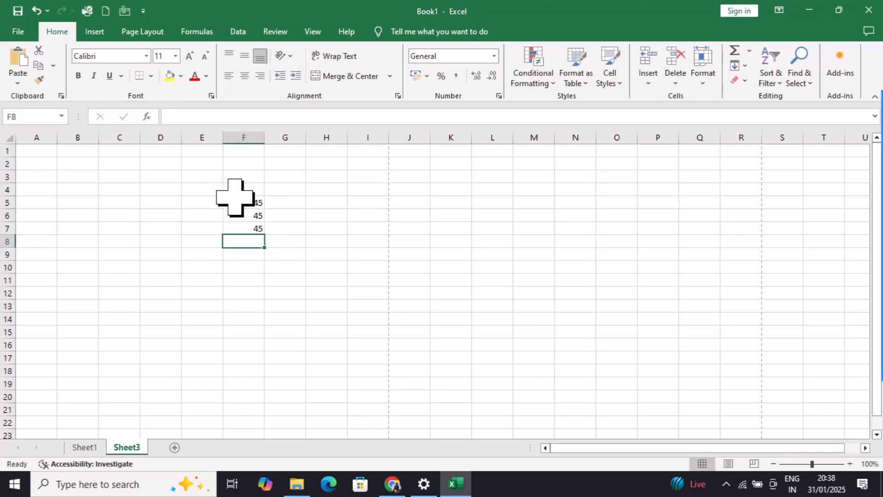
type("76")
key("Return")
type("86")
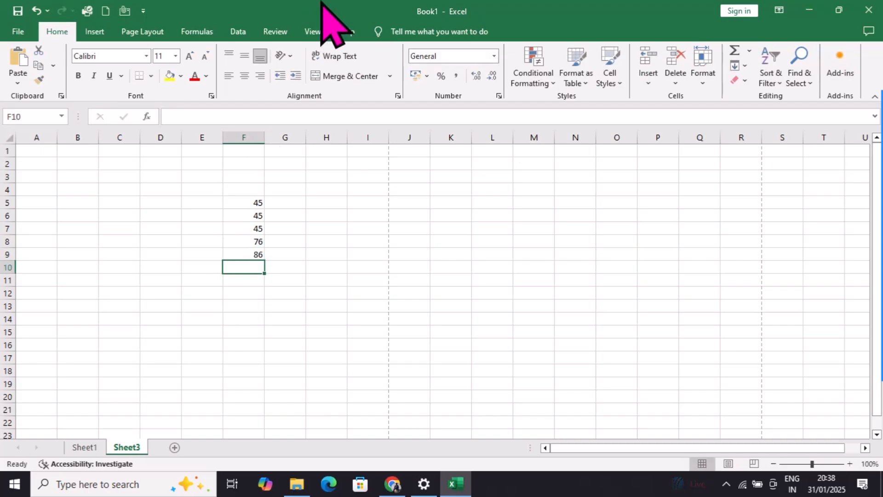
Create a new blank workbook and bring up its save options, returning to the worksheet without saving.
key("ctrl+n")
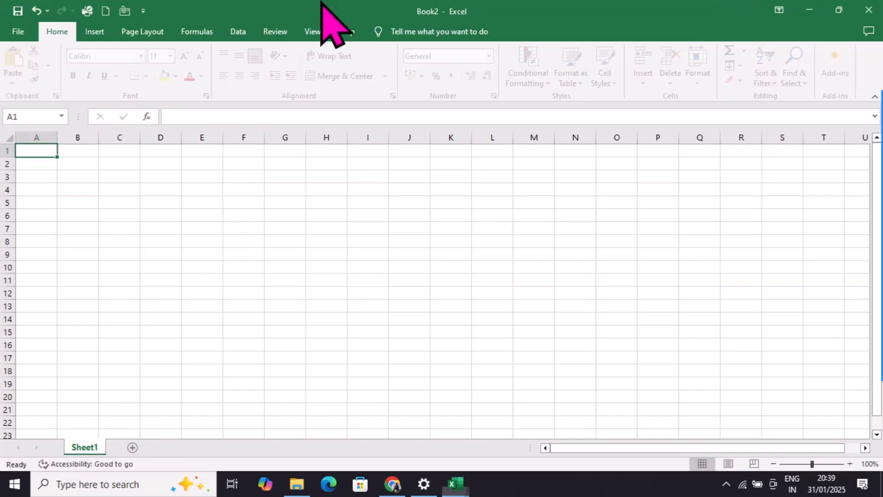
key("ctrl+s")
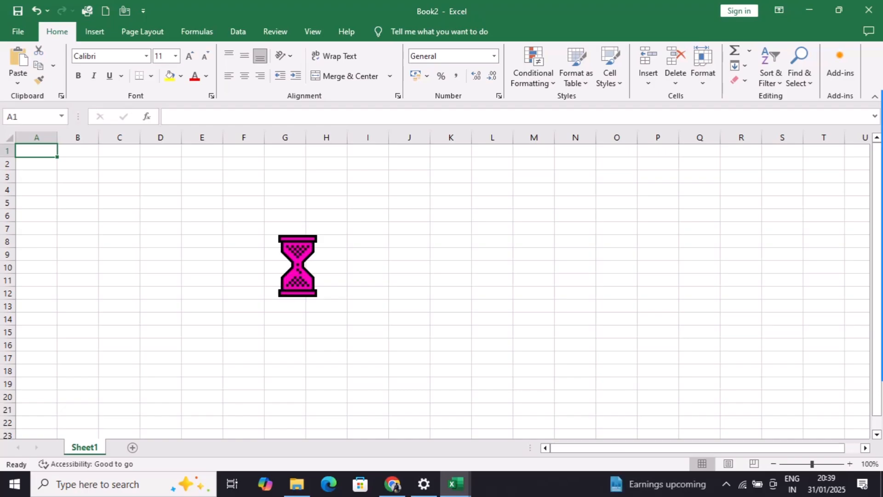
left_click(17, 38)
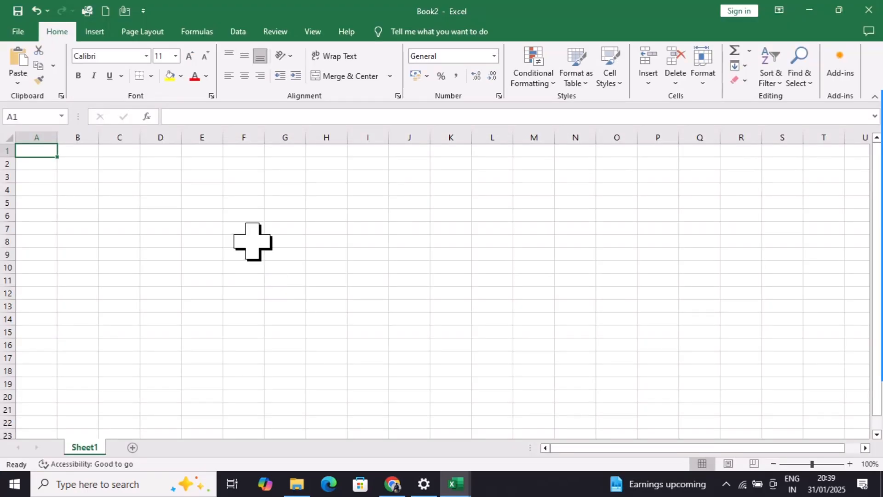
Select cell F7 in the new workbook and jump back to cell A1.
left_click(245, 228)
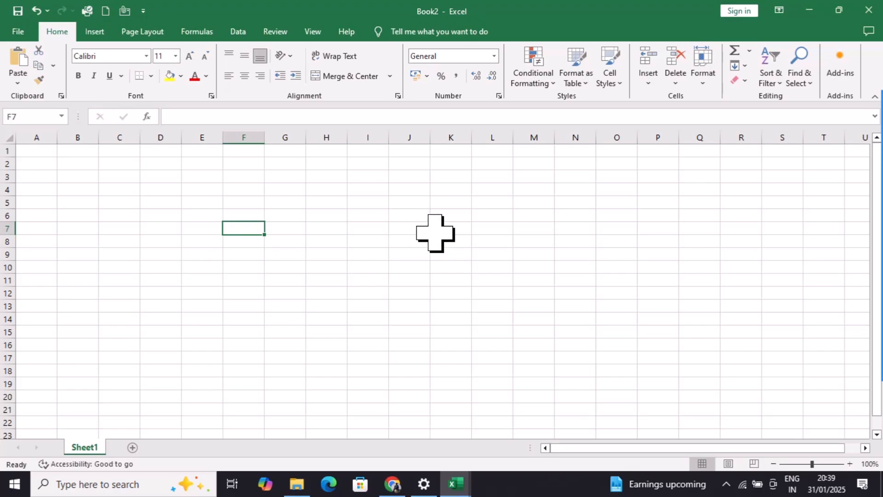
key("ctrl+Home")
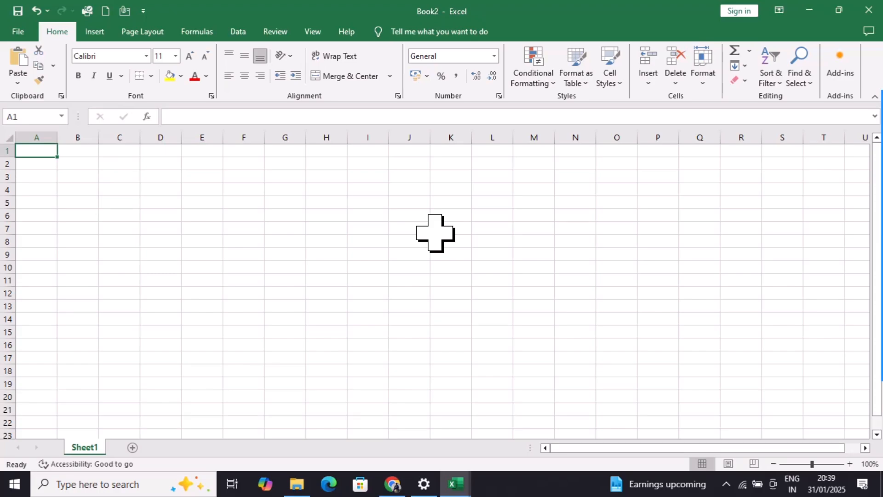